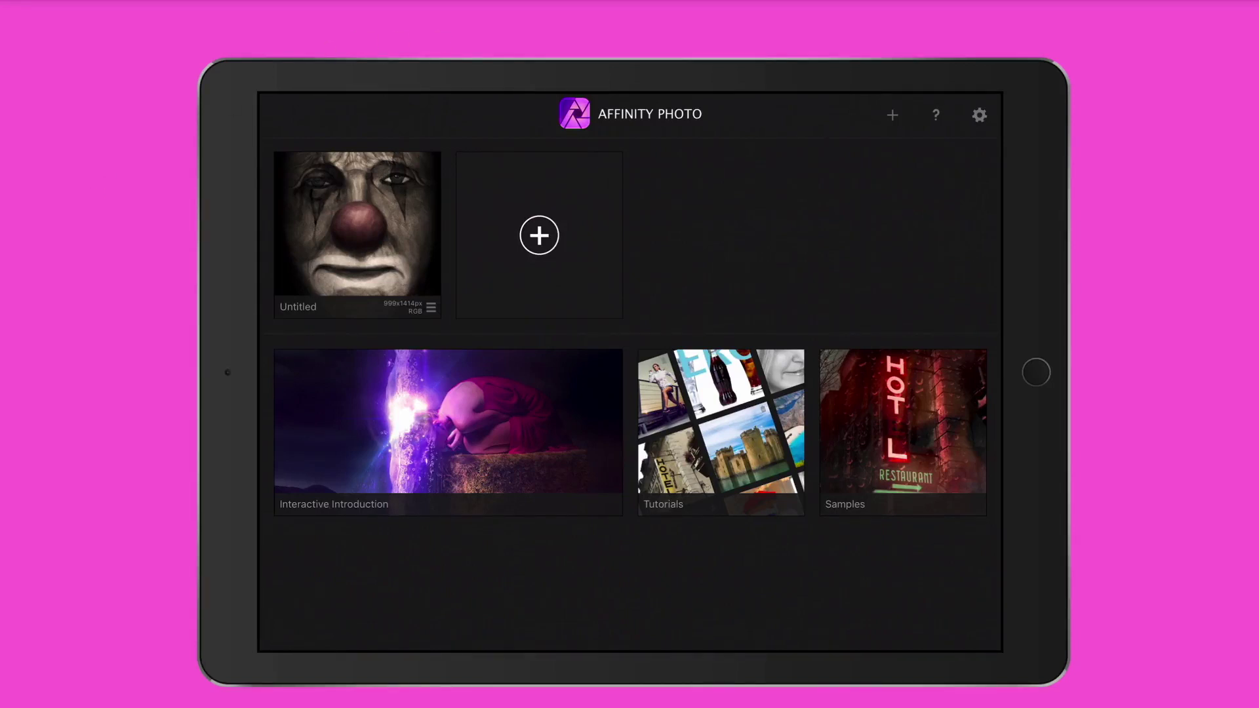
- Review the General, Interface, Colour and Tools preferences, and close the preferences without changing them
{"action": "left_click", "coordinate": [979, 115]}
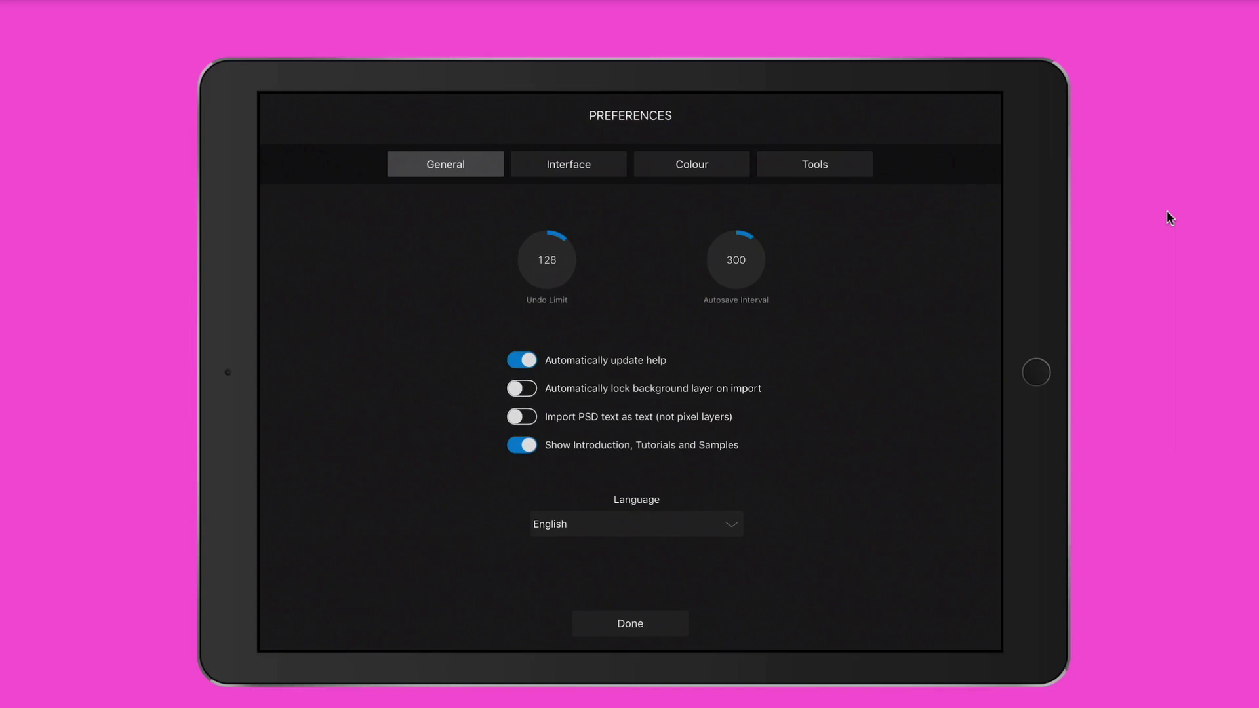
{"action": "left_click", "coordinate": [483, 170]}
{"action": "left_click", "coordinate": [666, 167]}
{"action": "left_click", "coordinate": [812, 169]}
{"action": "left_click", "coordinate": [560, 174]}
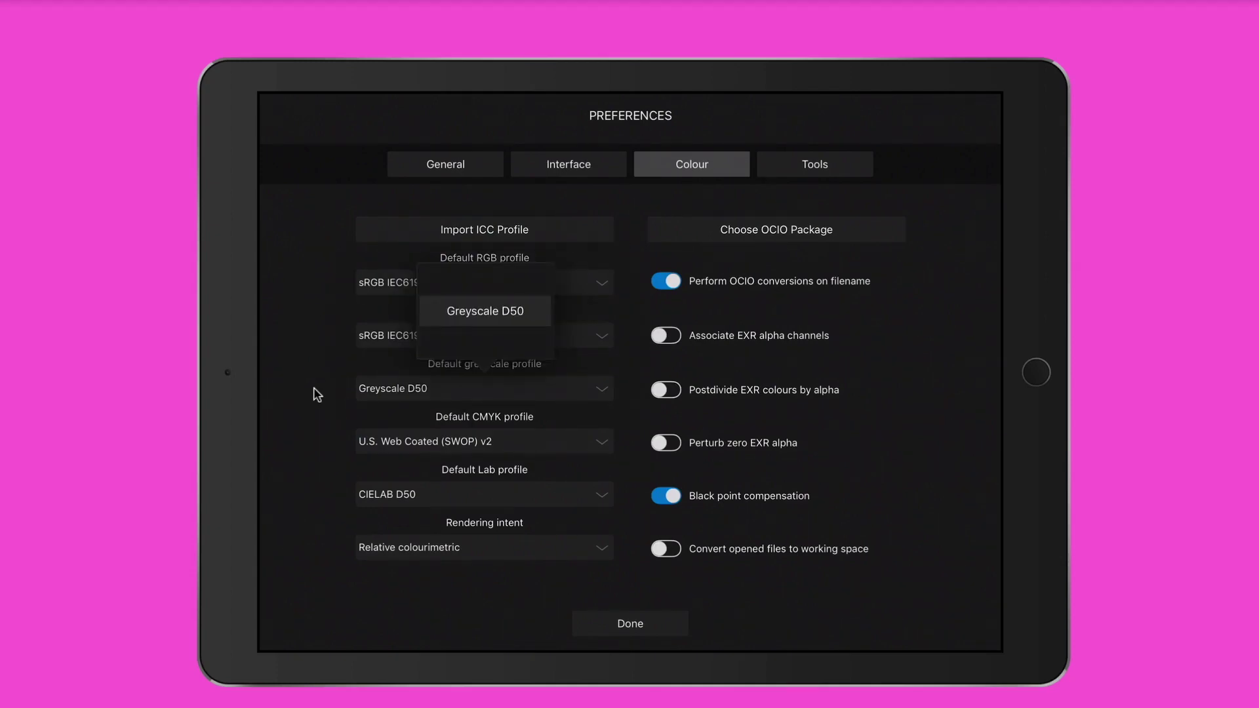
{"action": "left_click", "coordinate": [785, 176]}
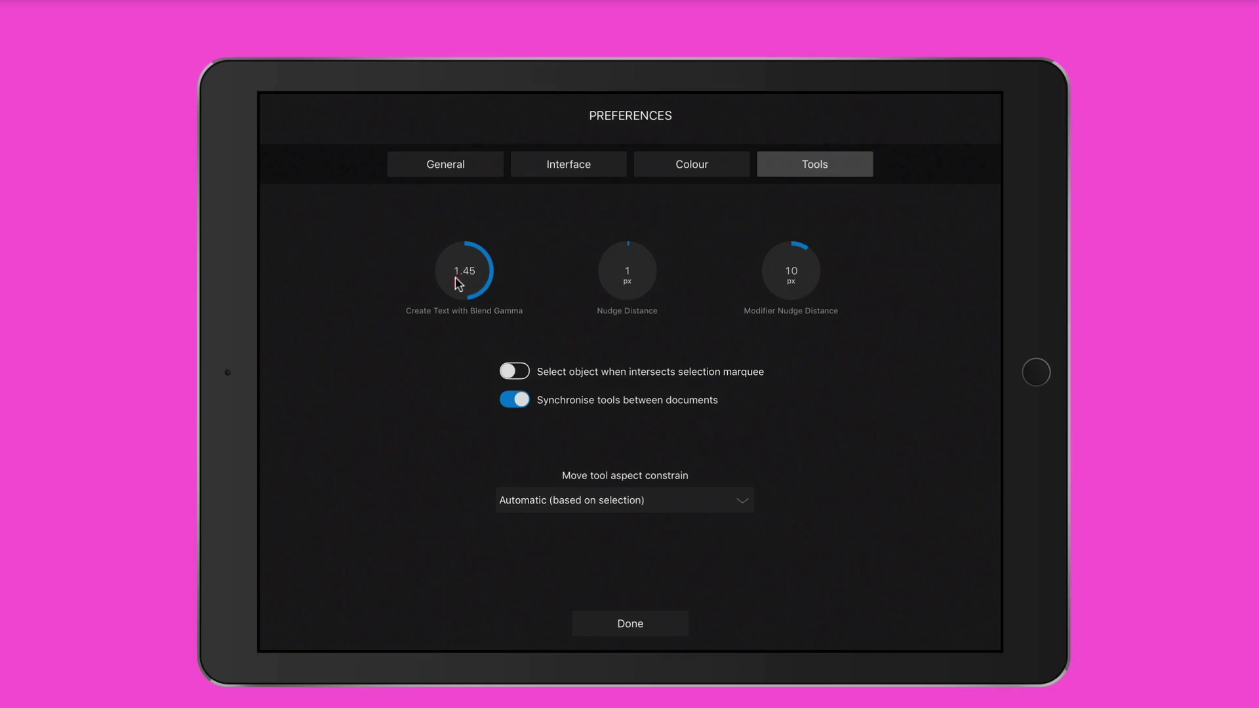
{"action": "left_click", "coordinate": [554, 509]}
{"action": "left_click", "coordinate": [642, 624]}
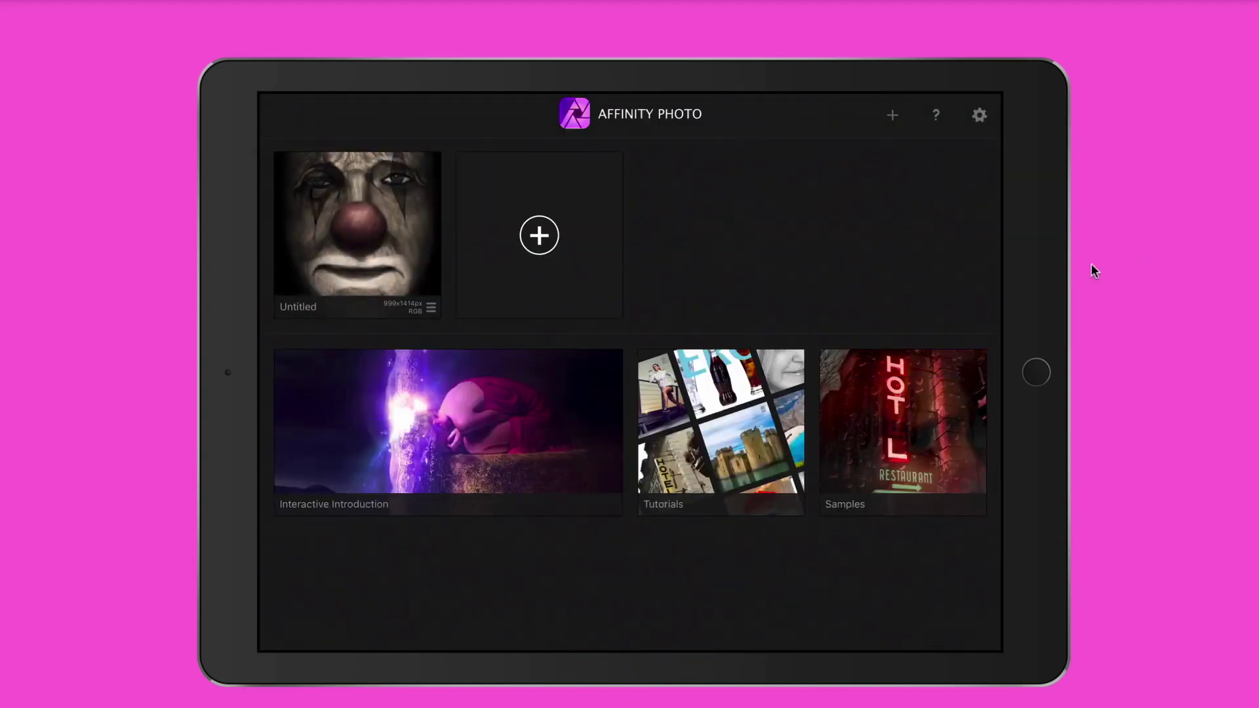
- Examine the options for creating or importing documents, including cloud, photos, panorama, HDR merge, focus merge and camera
{"action": "left_click", "coordinate": [935, 115]}
{"action": "left_click", "coordinate": [892, 115]}
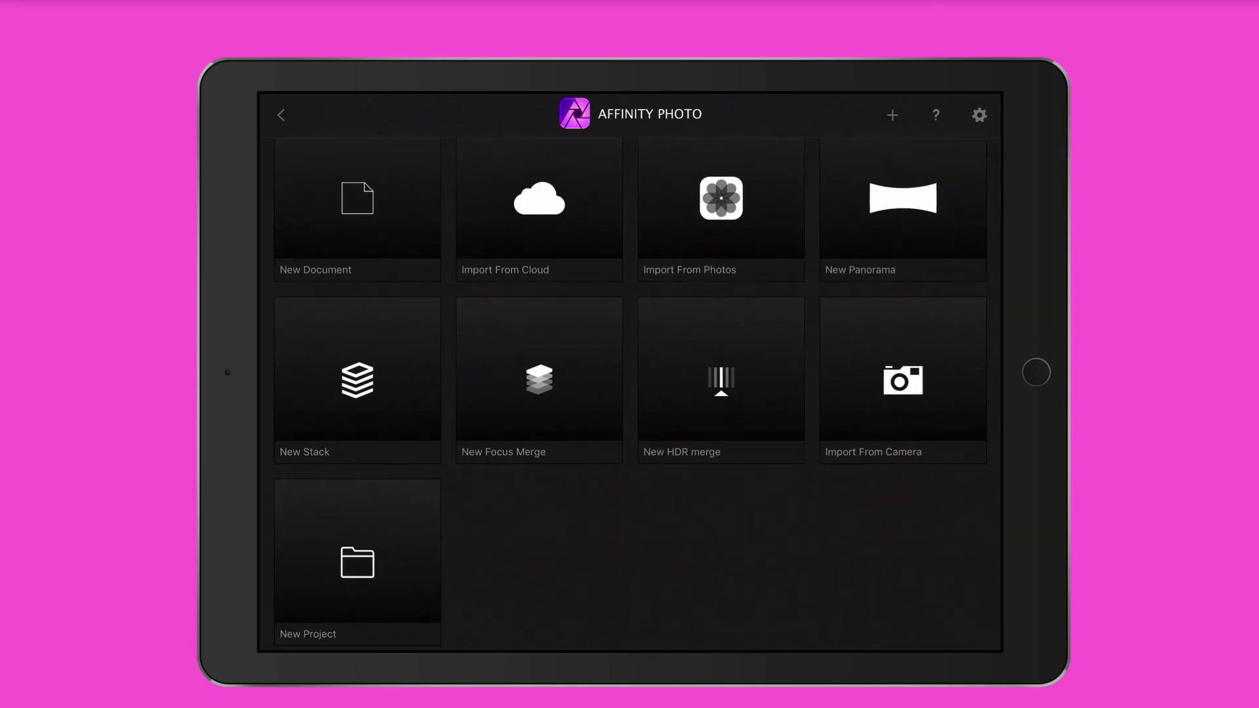
{"action": "left_click", "coordinate": [539, 197]}
{"action": "left_click", "coordinate": [706, 221]}
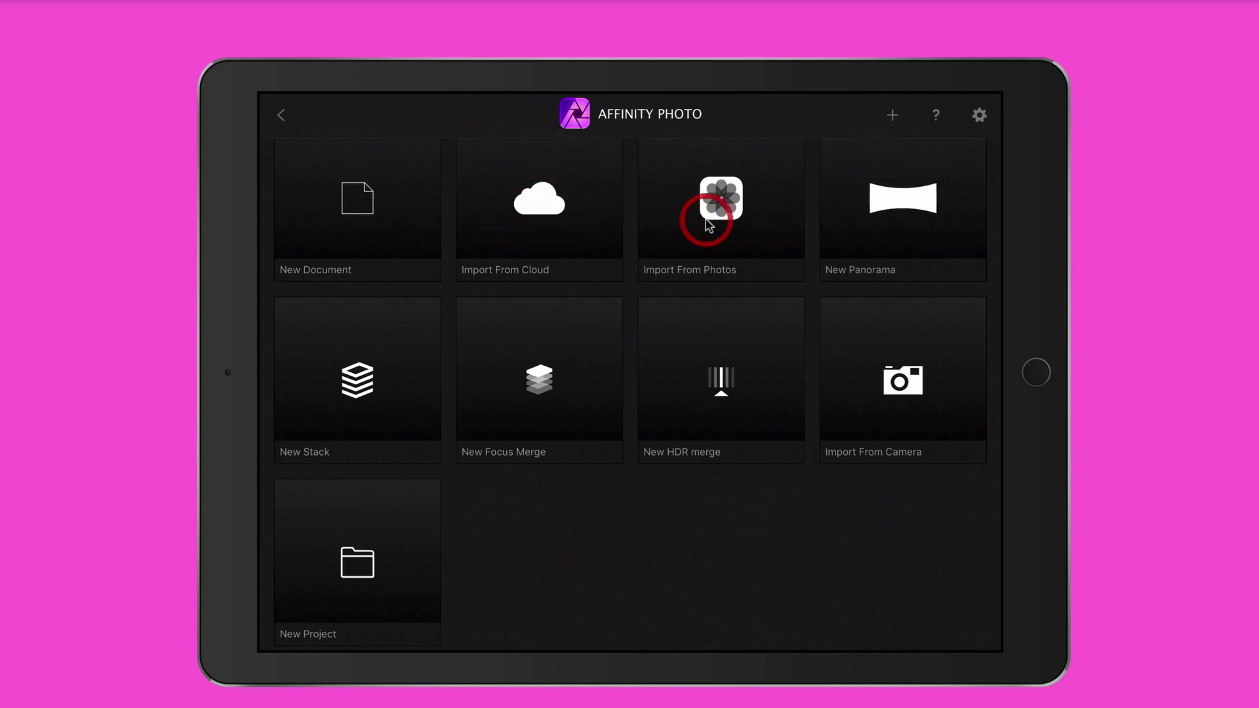
{"action": "left_click", "coordinate": [928, 204]}
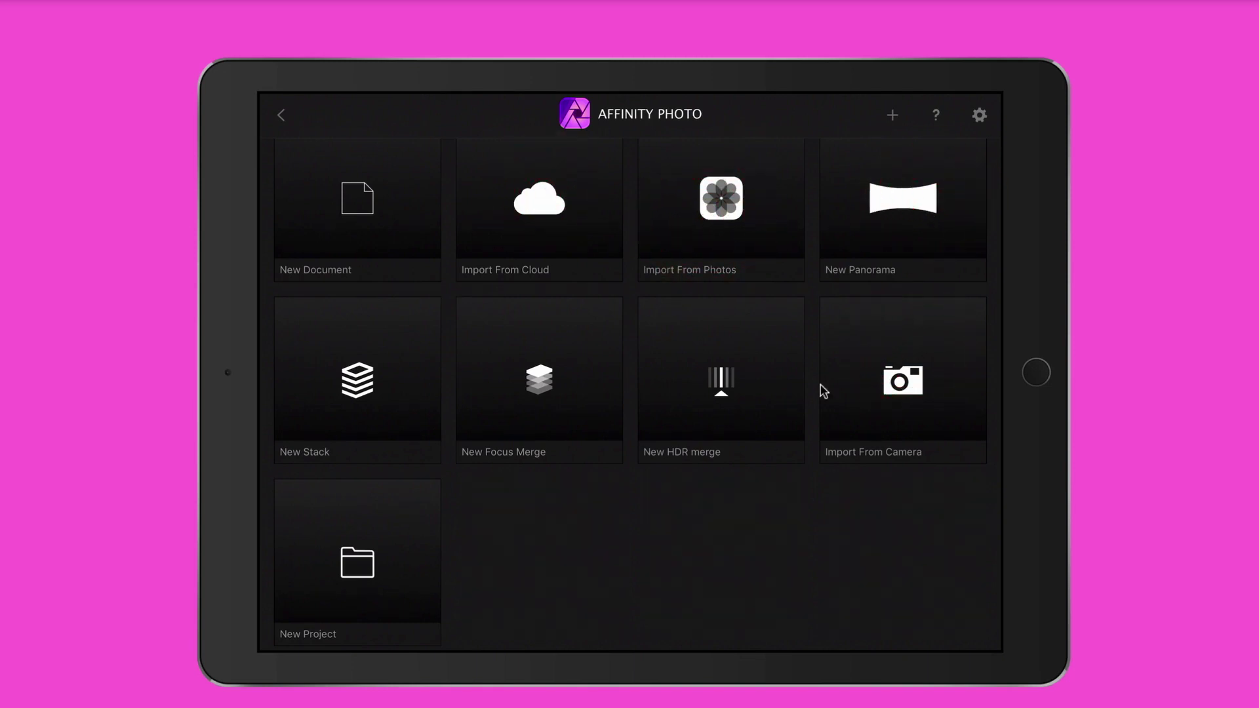
{"action": "left_click", "coordinate": [699, 400]}
{"action": "left_click", "coordinate": [541, 385]}
{"action": "left_click", "coordinate": [919, 382]}
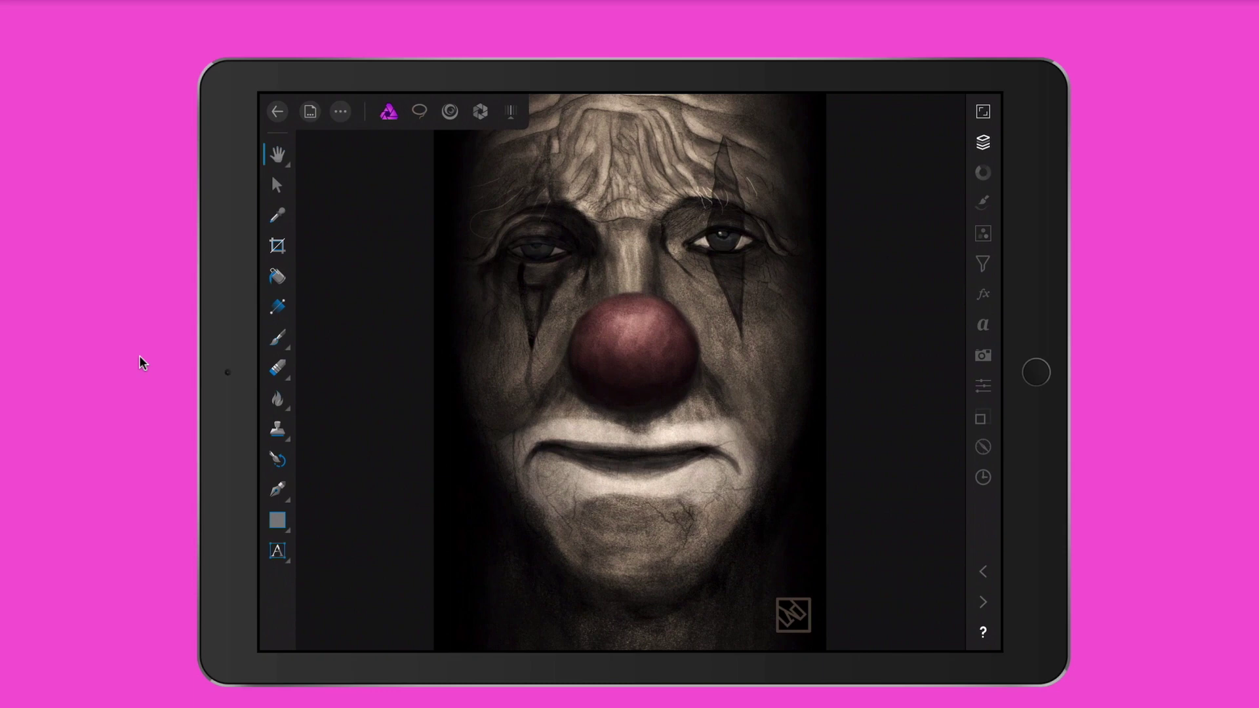
- Examine the on-screen interface labels and the variants grouped under the View Tool in the clown portrait document
{"action": "left_click", "coordinate": [982, 631]}
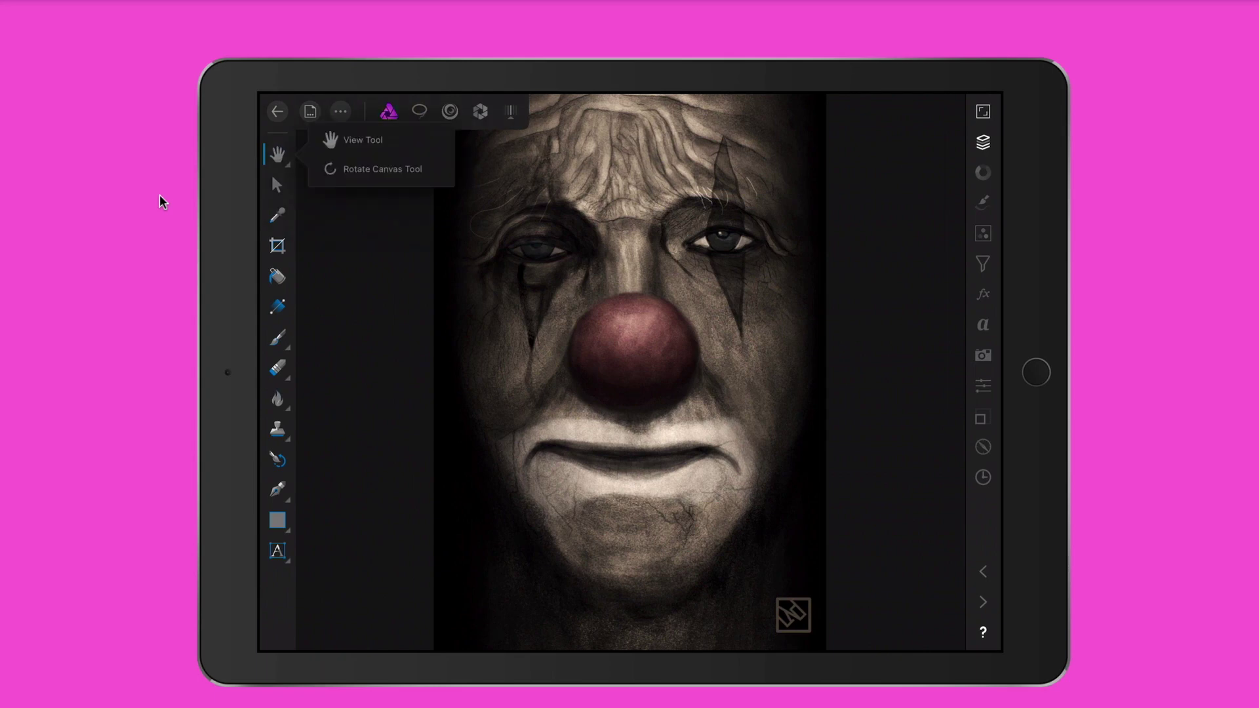
{"action": "left_click", "coordinate": [360, 151]}
{"action": "left_click", "coordinate": [361, 346]}
- Activate the Erase Brush and reveal its variants, and do the same for the Paint Brush Tool
{"action": "key", "text": "e"}
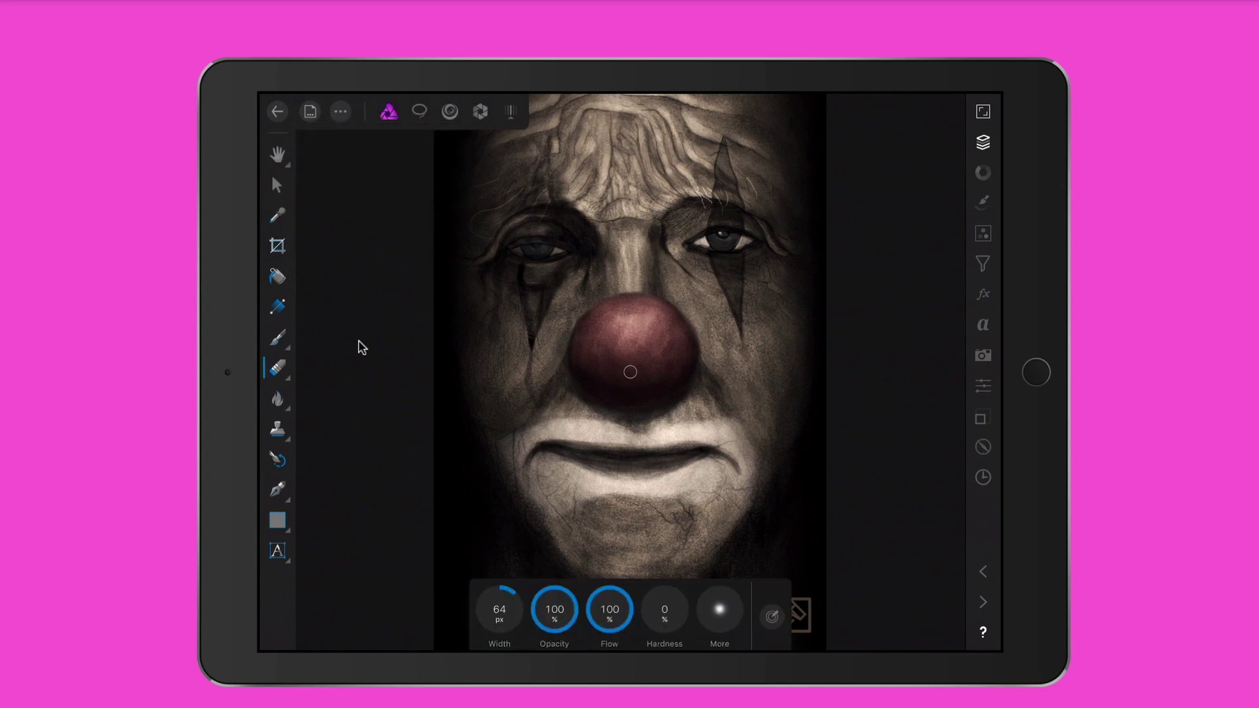
{"action": "key", "text": "e"}
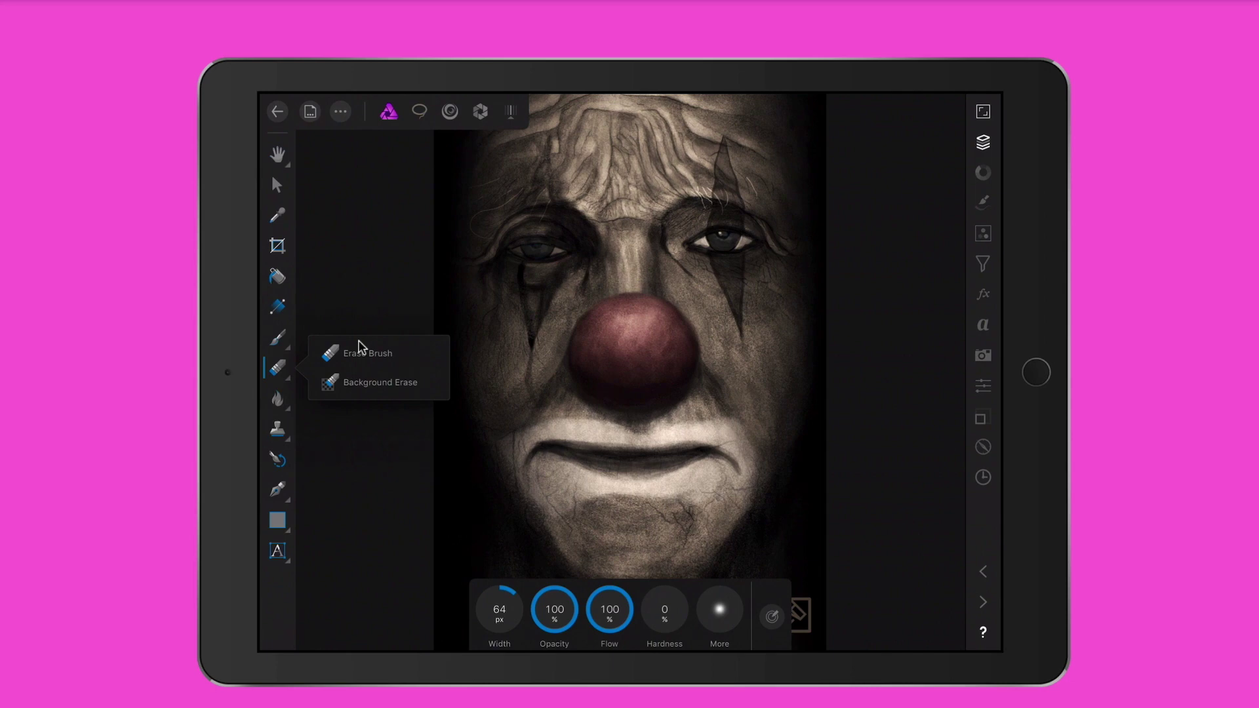
{"action": "key", "text": "b"}
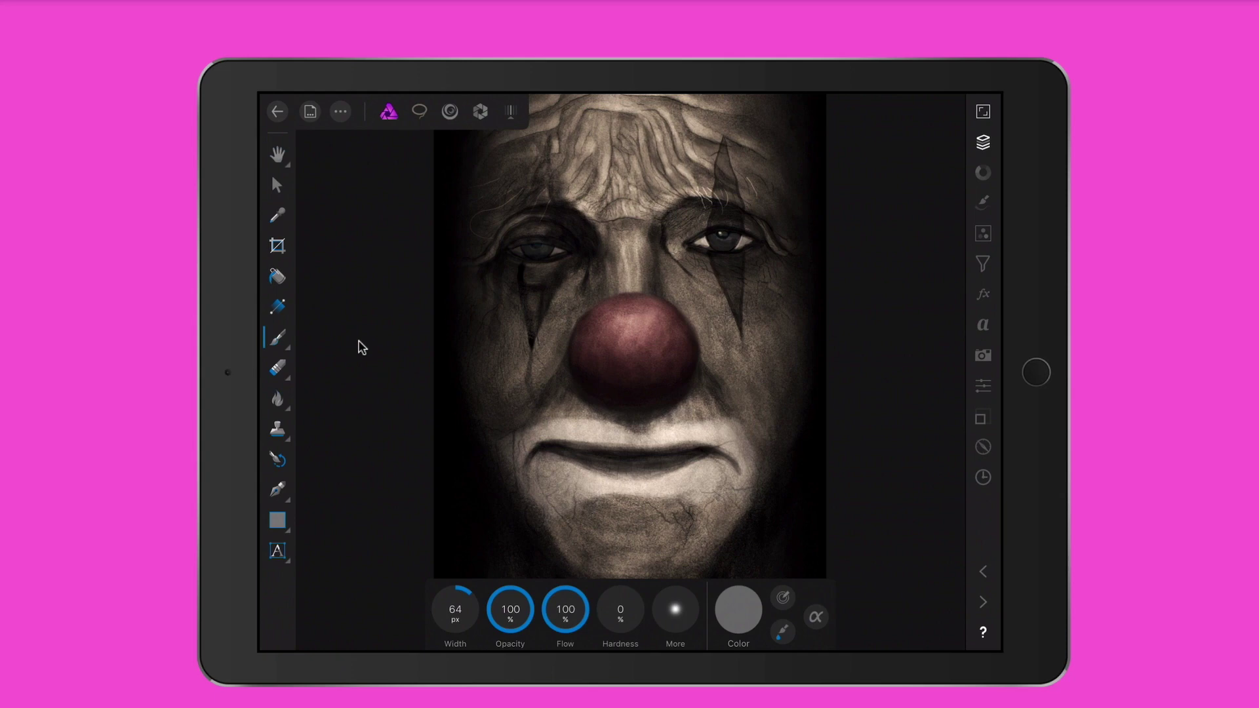
{"action": "key", "text": "b"}
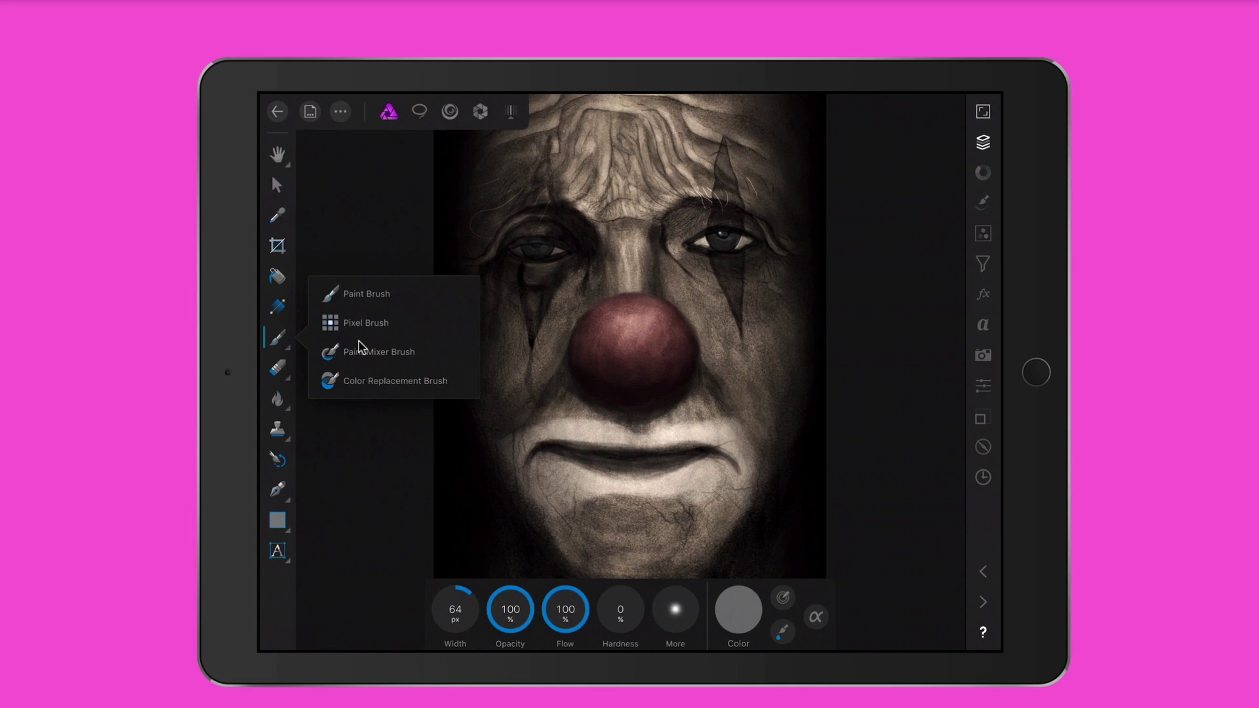
- Examine the interface labels, the Commands list with its Place options, and the Document commands
{"action": "key", "text": "question"}
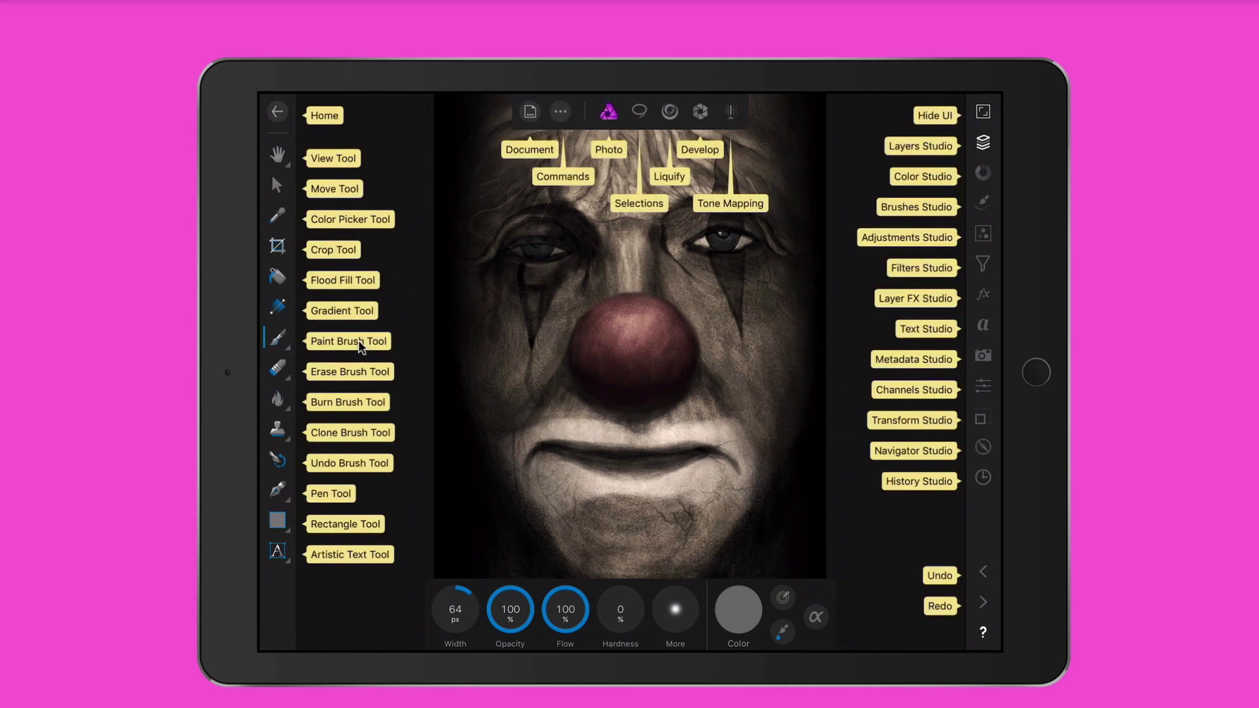
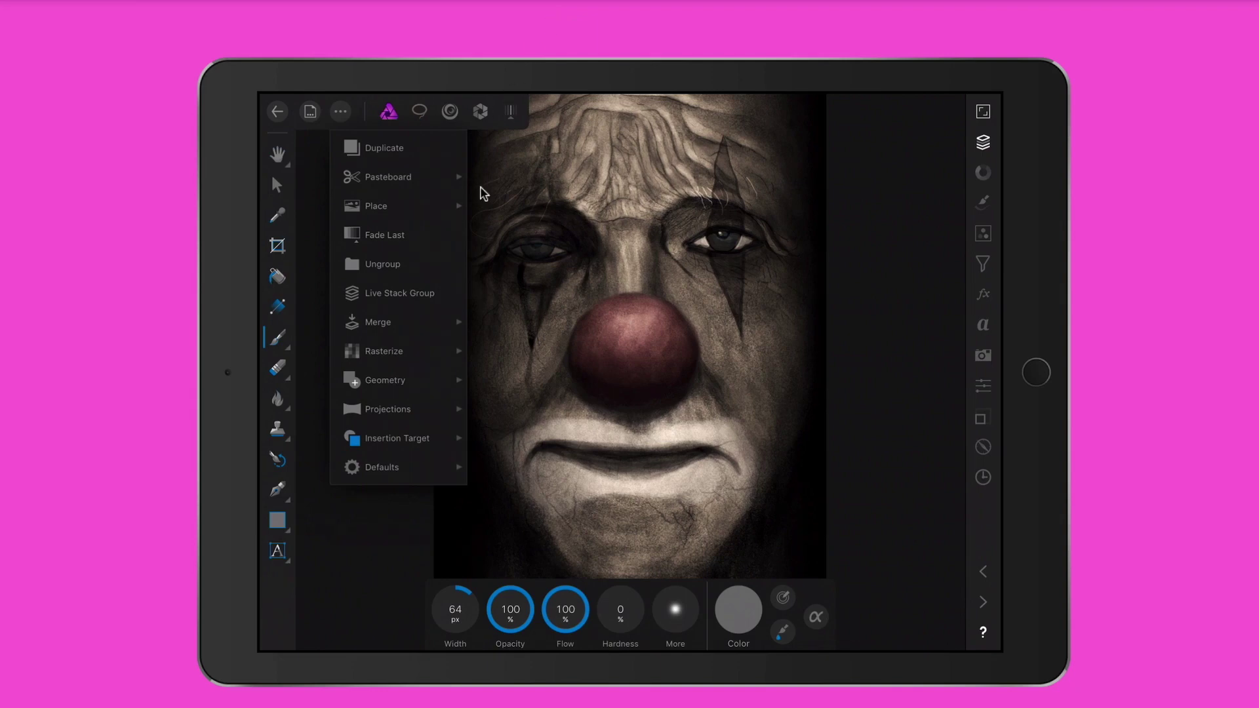
{"action": "left_click", "coordinate": [461, 206]}
{"action": "left_click", "coordinate": [595, 249]}
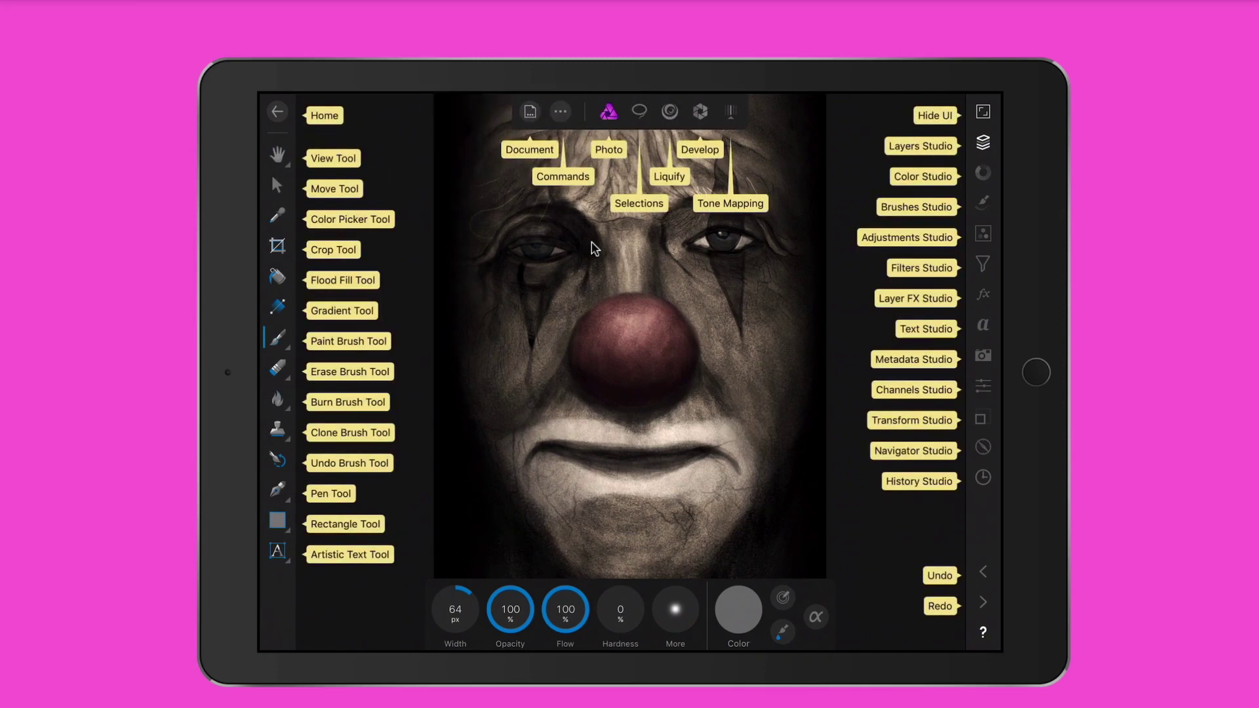
{"action": "left_click", "coordinate": [594, 249]}
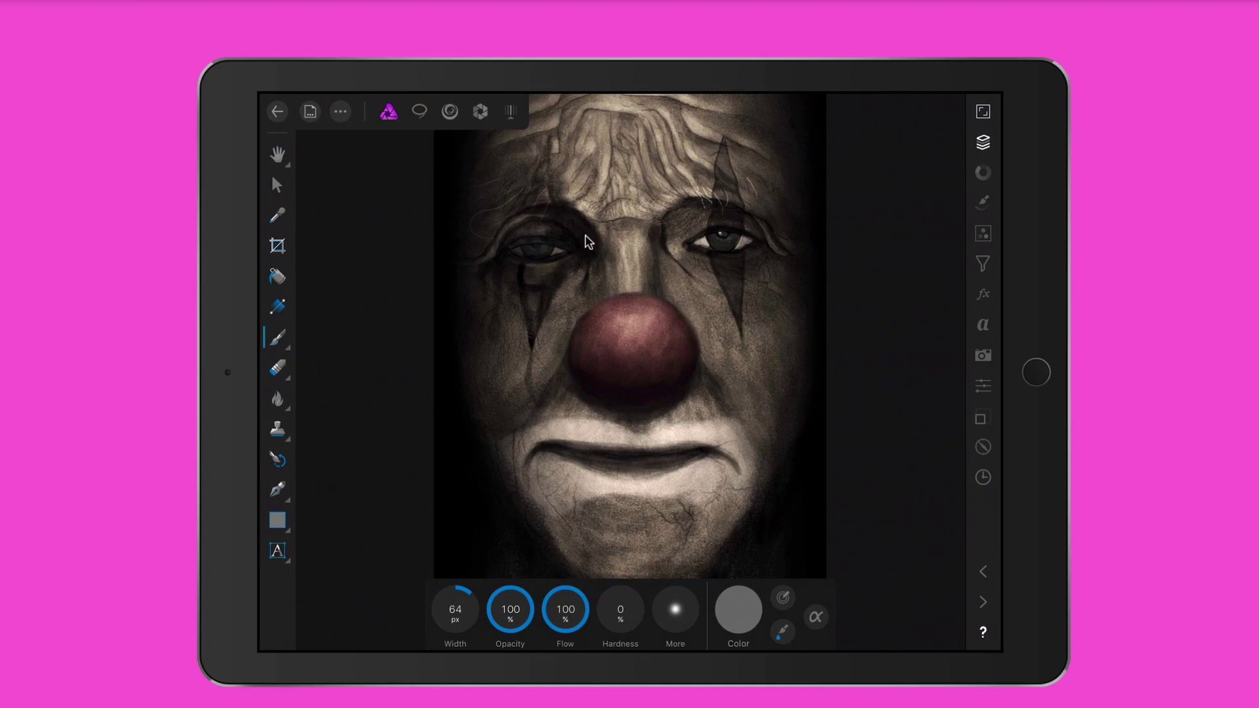
{"action": "left_click", "coordinate": [310, 111]}
- Set the Paint Brush to magenta at 108 px width and paint two crossing diagonal strokes over the clown's face
{"action": "left_click", "coordinate": [739, 611]}
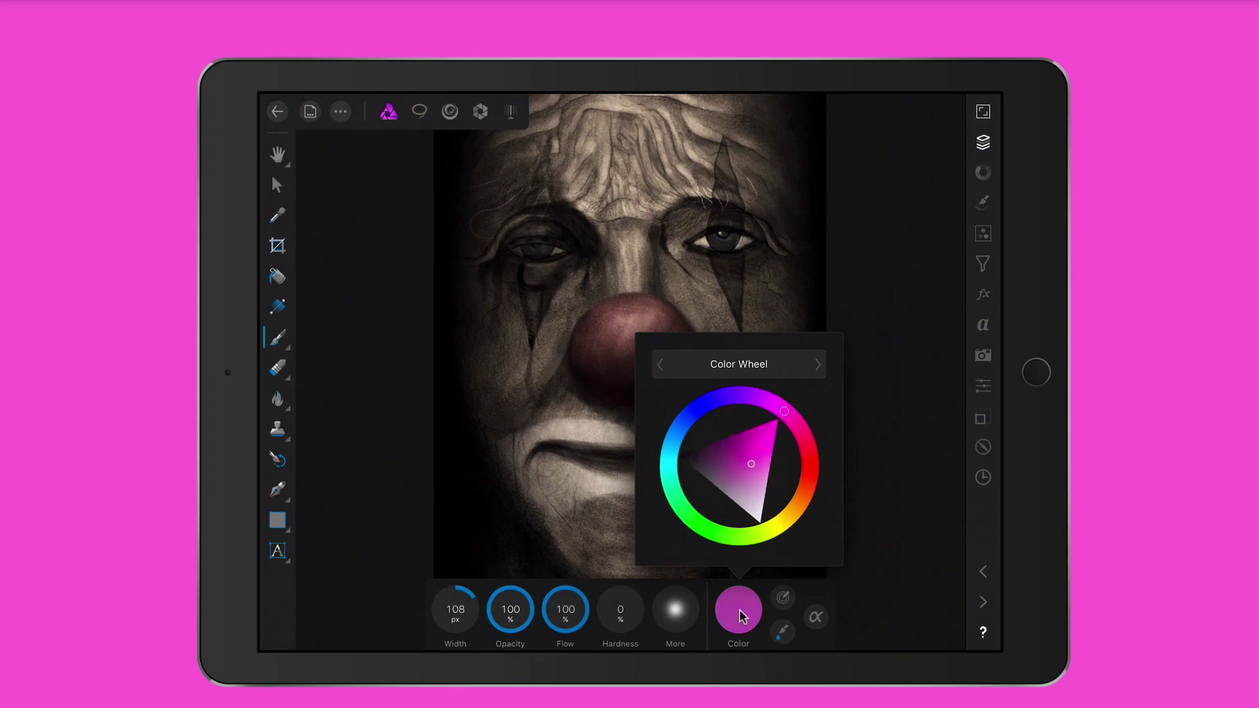
{"action": "left_click", "coordinate": [740, 613]}
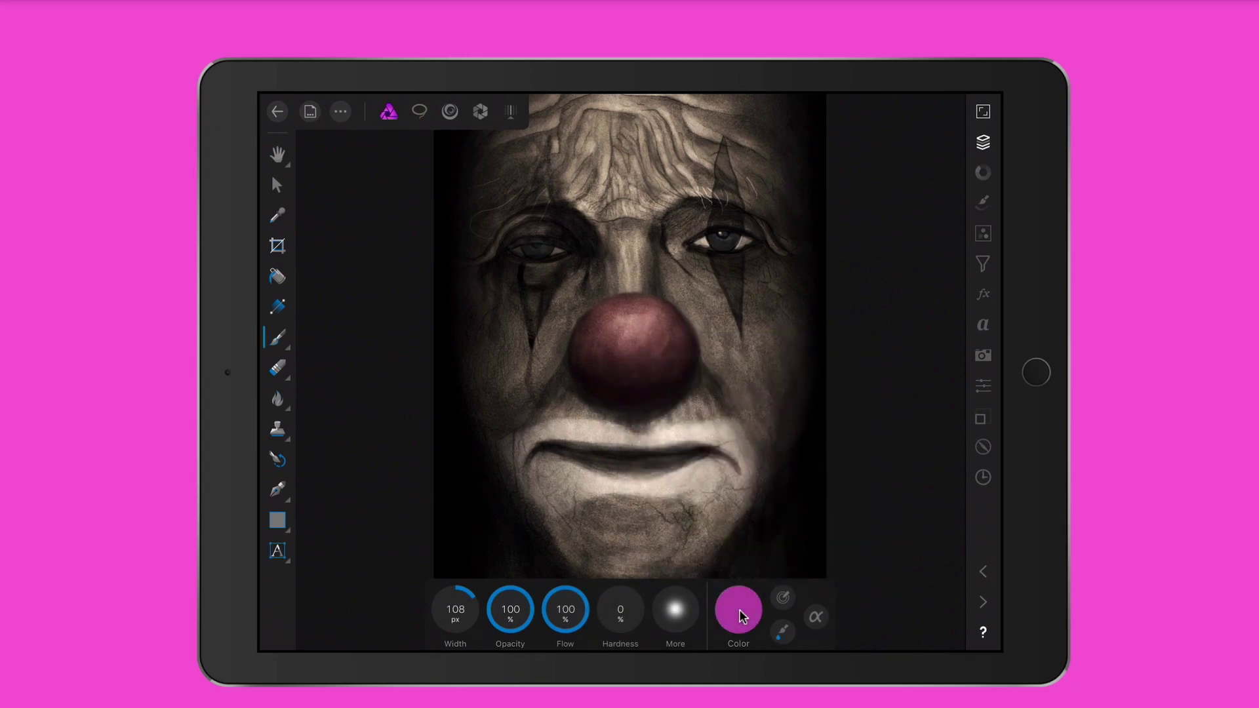
{"action": "left_click_drag", "start_coordinate": [483, 475], "coordinate": [818, 225]}
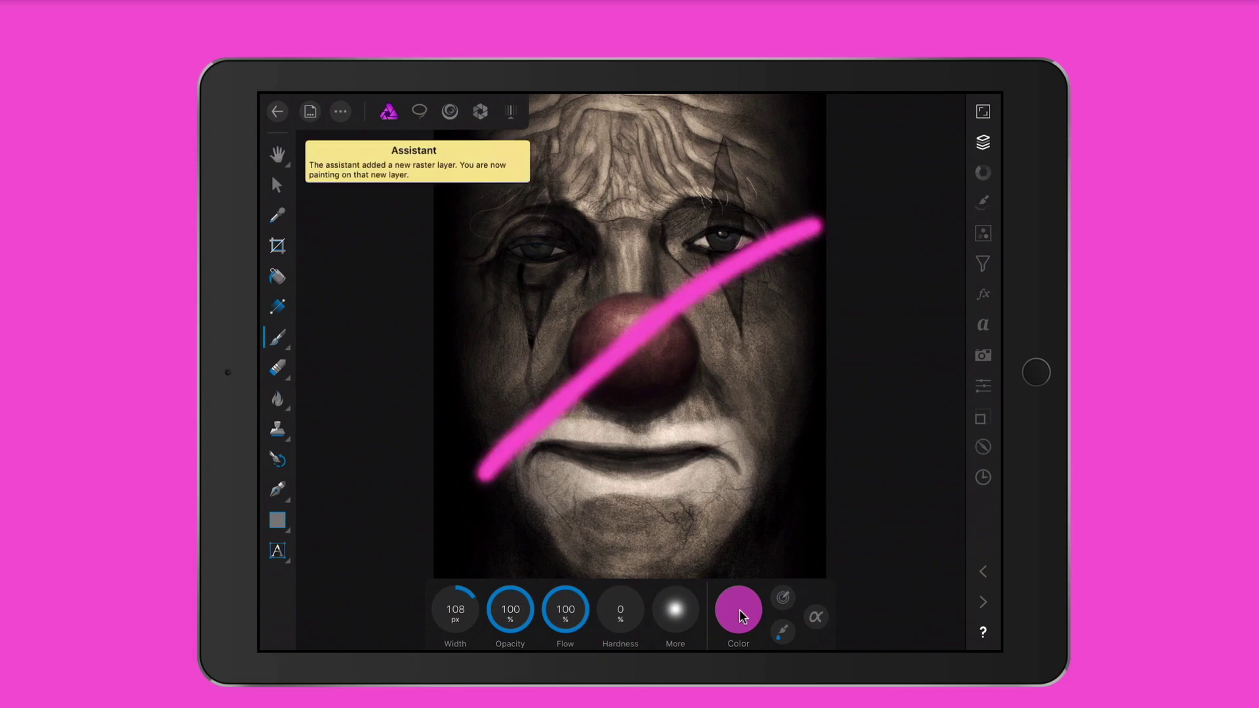
{"action": "left_click_drag", "start_coordinate": [496, 272], "coordinate": [813, 431]}
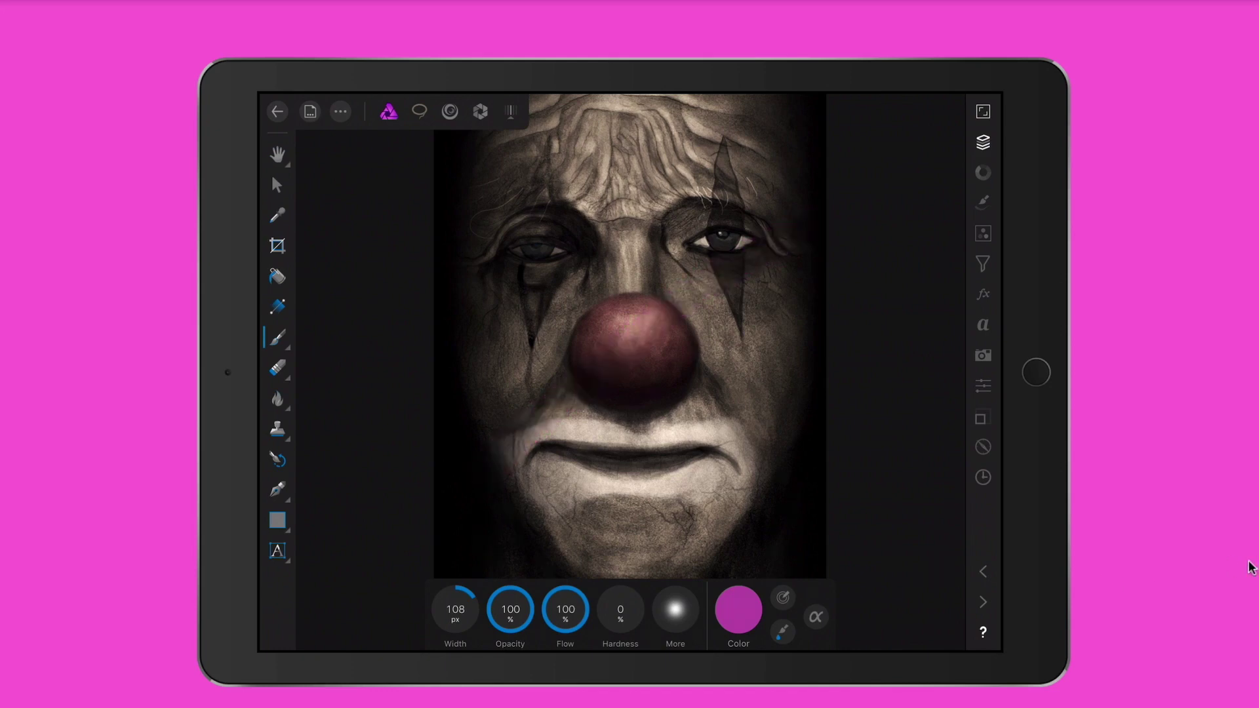
- Show the edit history and use its slider at the added raster layer state that precedes the two brush strokes
{"action": "left_click", "coordinate": [977, 479]}
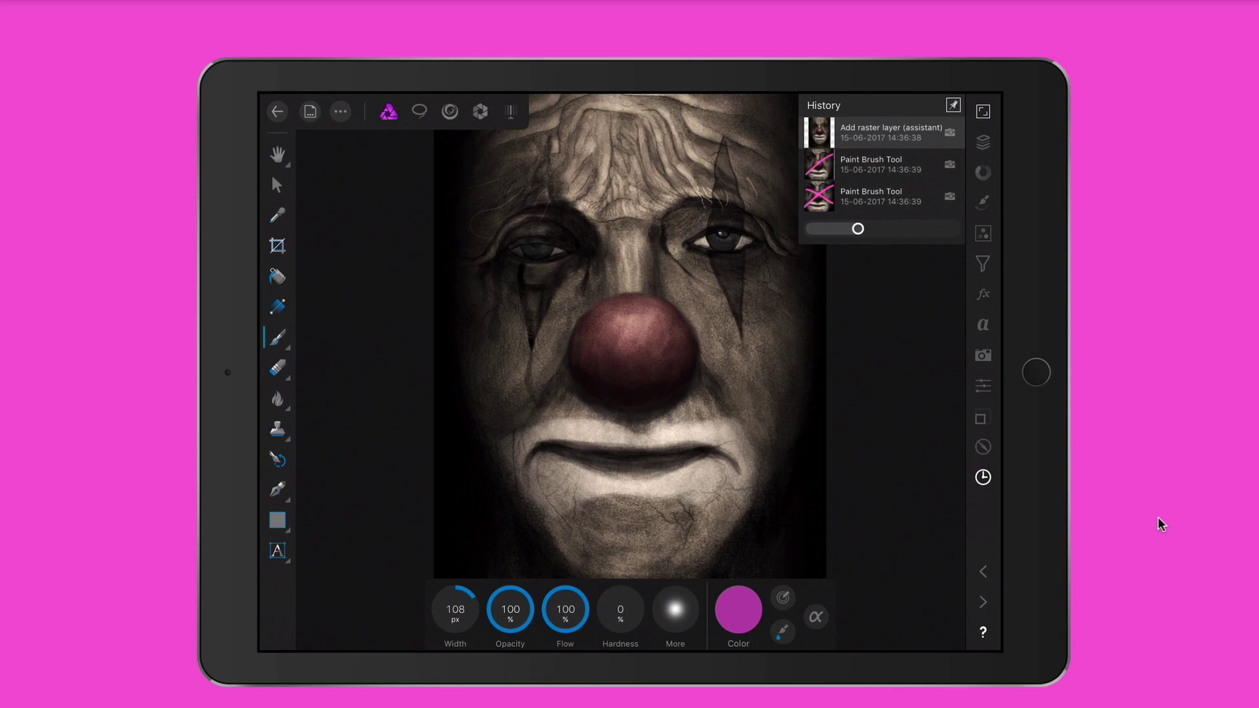
{"action": "mouse_move", "coordinate": [858, 228]}
{"action": "left_mouse_down"}
{"action": "mouse_move", "coordinate": [918, 228]}
{"action": "mouse_move", "coordinate": [845, 228]}
{"action": "mouse_move", "coordinate": [951, 229]}
{"action": "mouse_move", "coordinate": [857, 228]}
{"action": "left_mouse_up"}
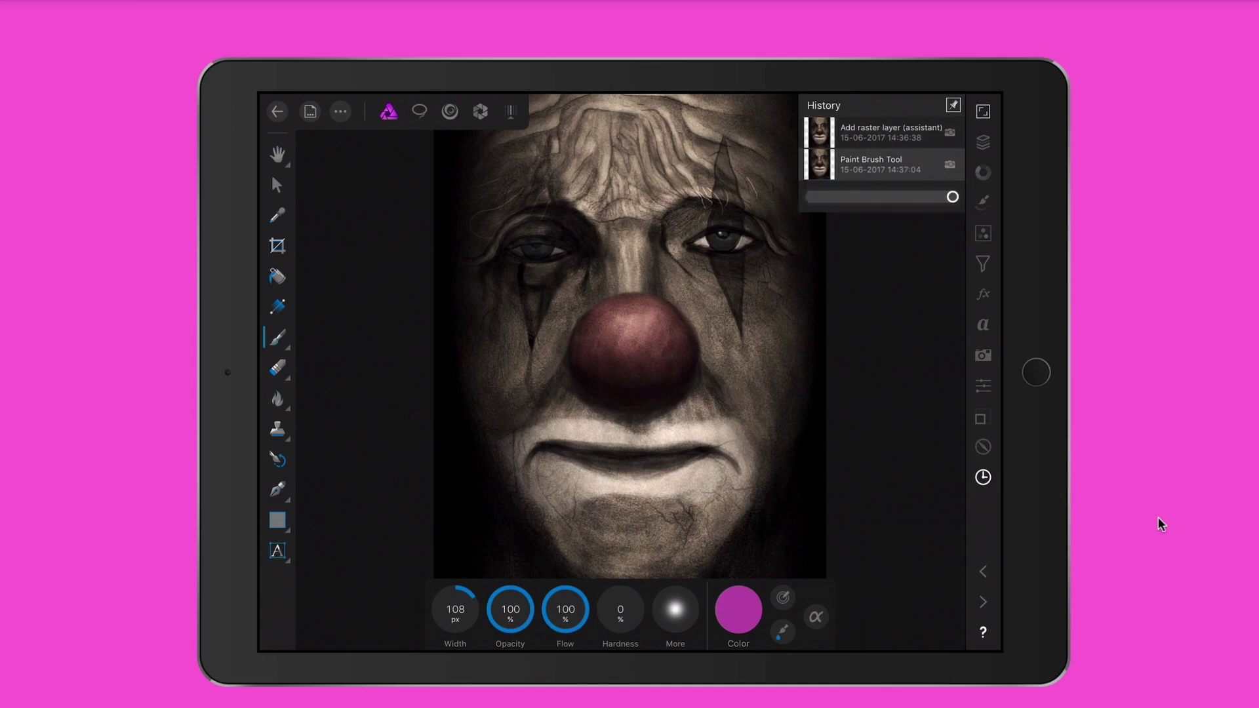